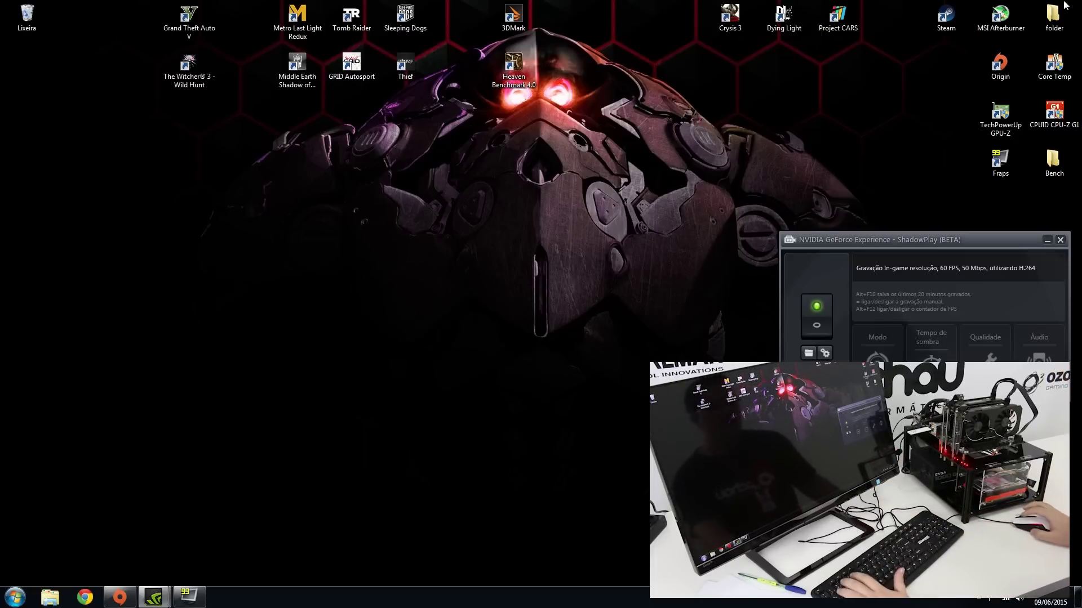
Step: Launch CPU-Z and GPU-Z from the desktop and arrange their two windows side by side
double_click(1056, 110)
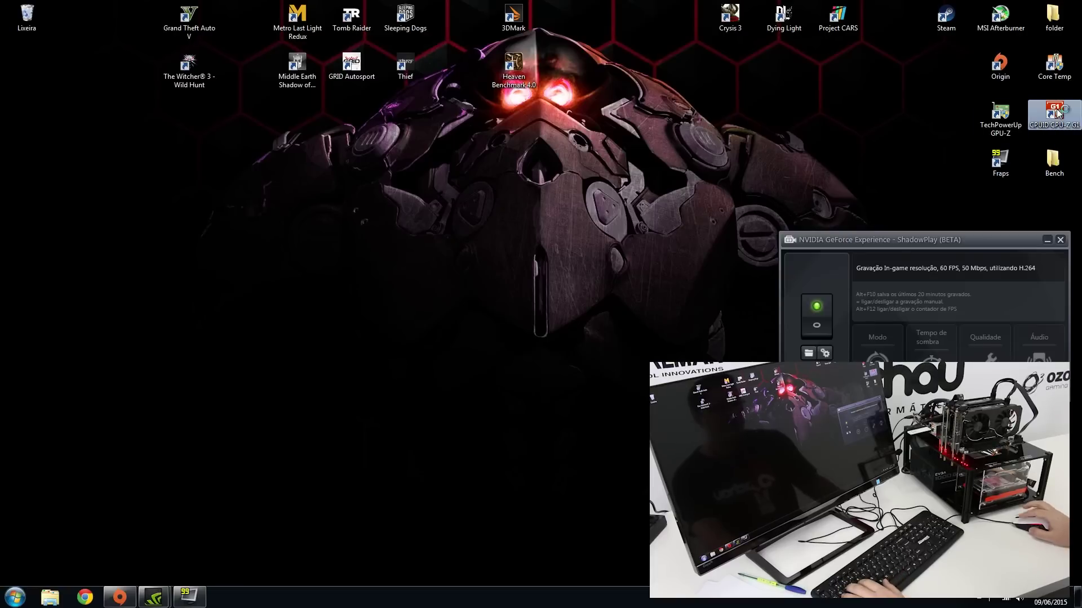
double_click(985, 123)
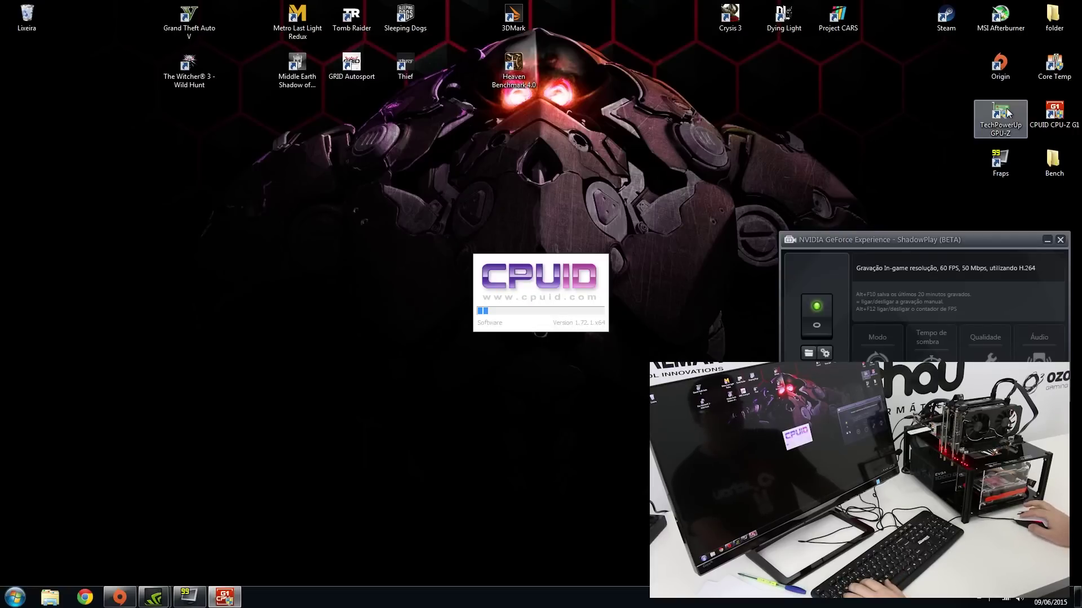
click(569, 308)
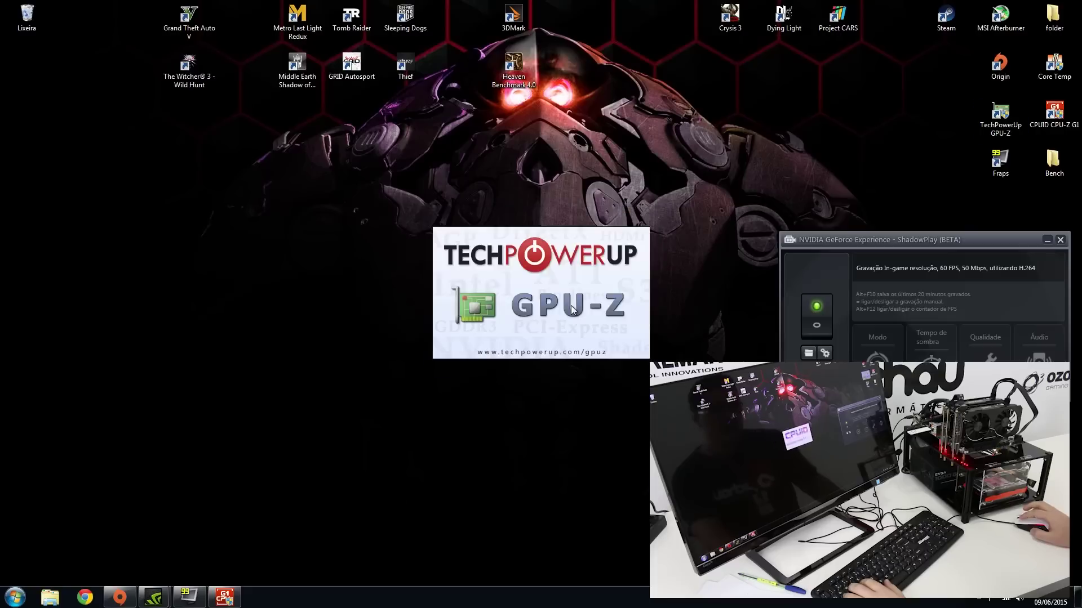
drag(339, 177, 220, 167)
drag(513, 184, 456, 195)
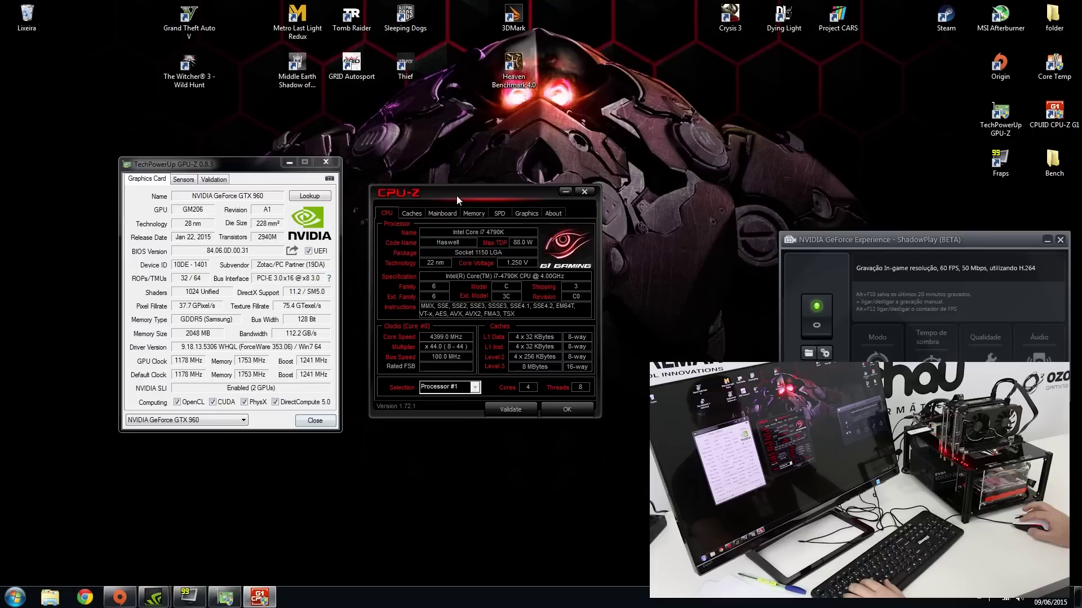
Step: Check the installed graphics cards in GPU-Z and the SLI setup in the NVIDIA control panel, closing the control panel when done
click(200, 233)
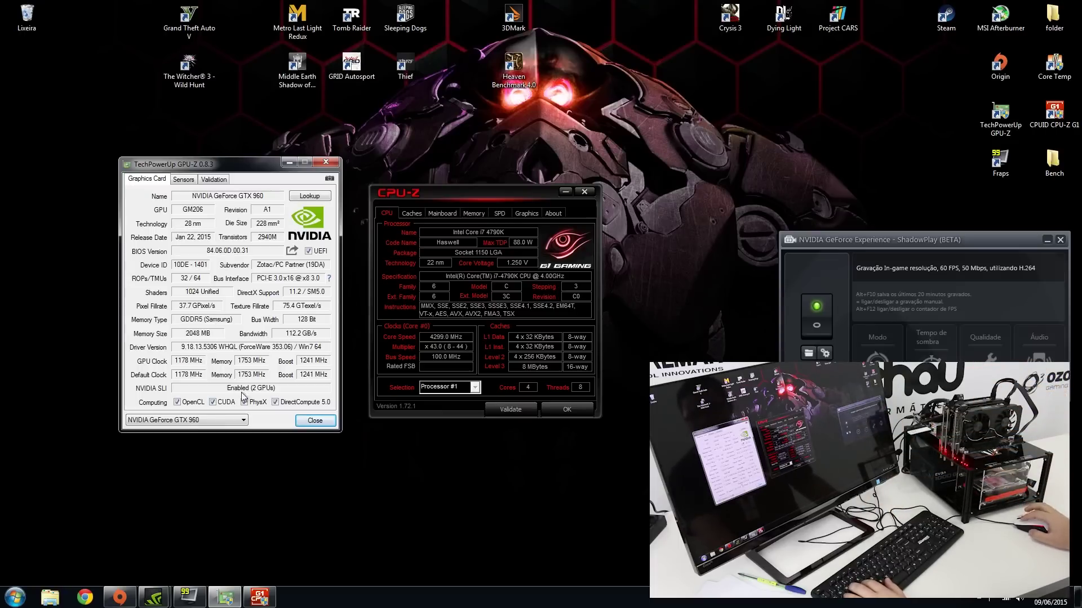
click(208, 426)
click(197, 445)
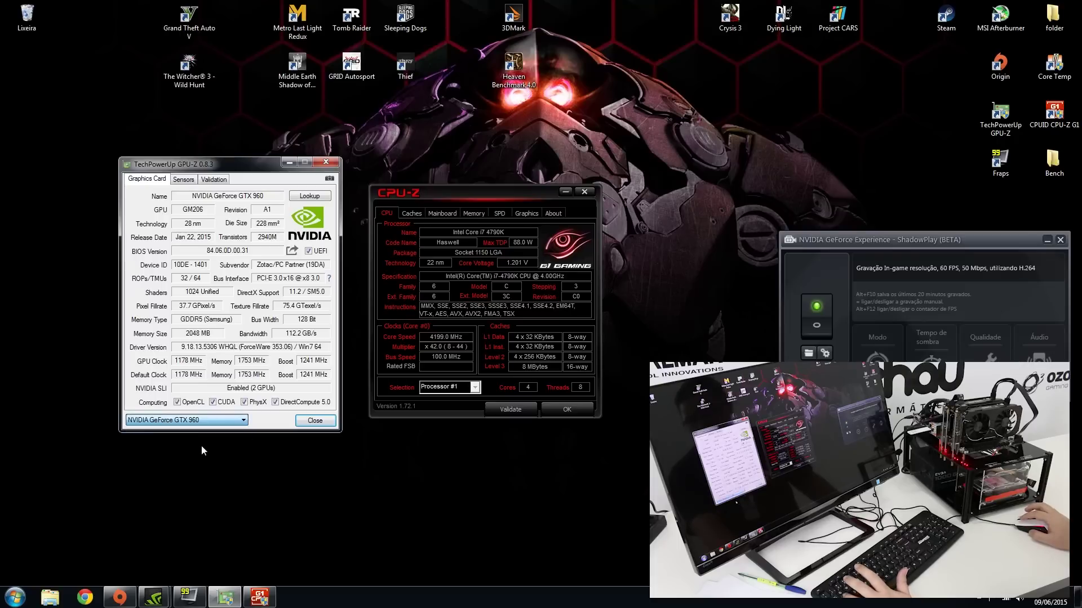
click(202, 421)
click(197, 436)
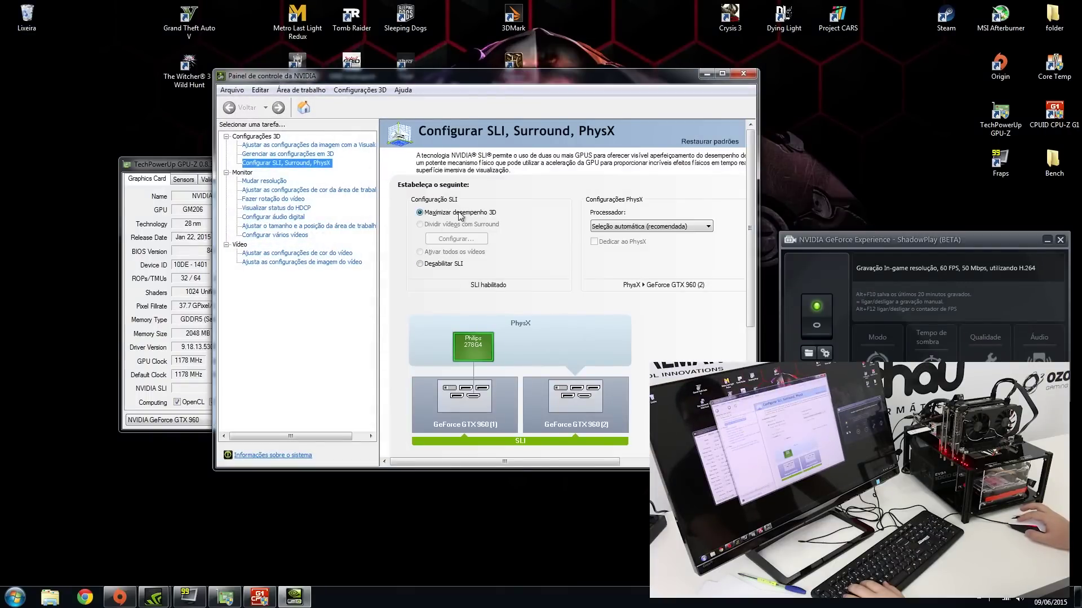
click(742, 74)
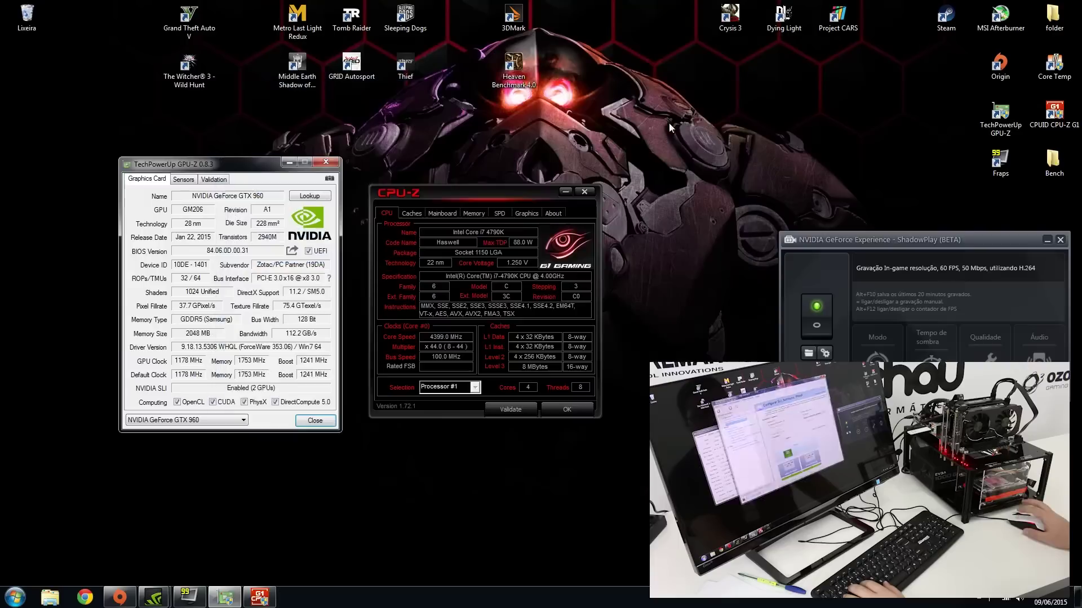
Step: Examine the memory details and the mainboard details in CPU-Z
click(421, 192)
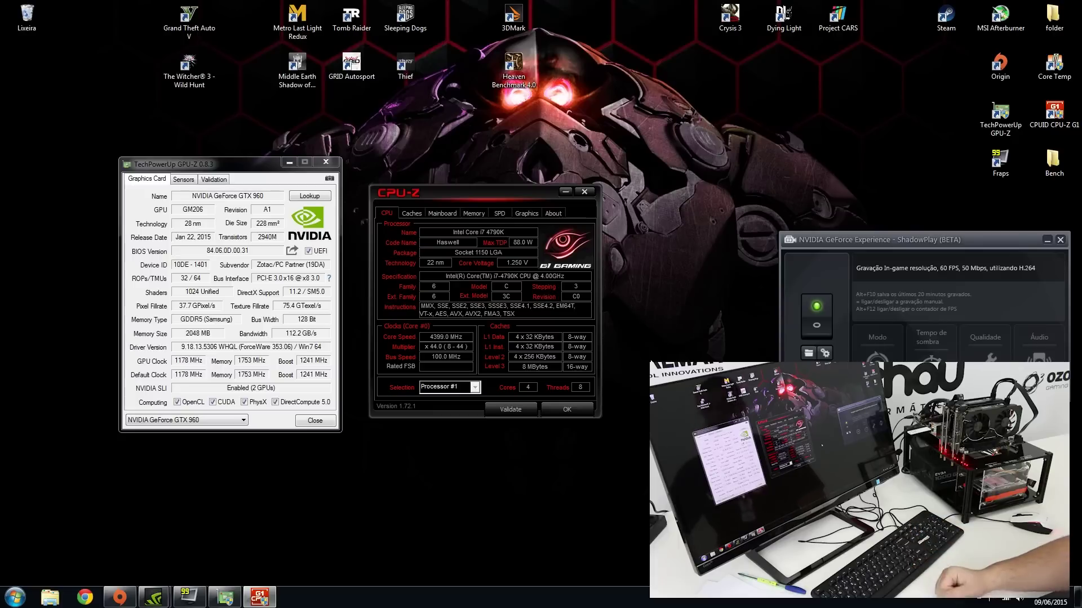
click(474, 213)
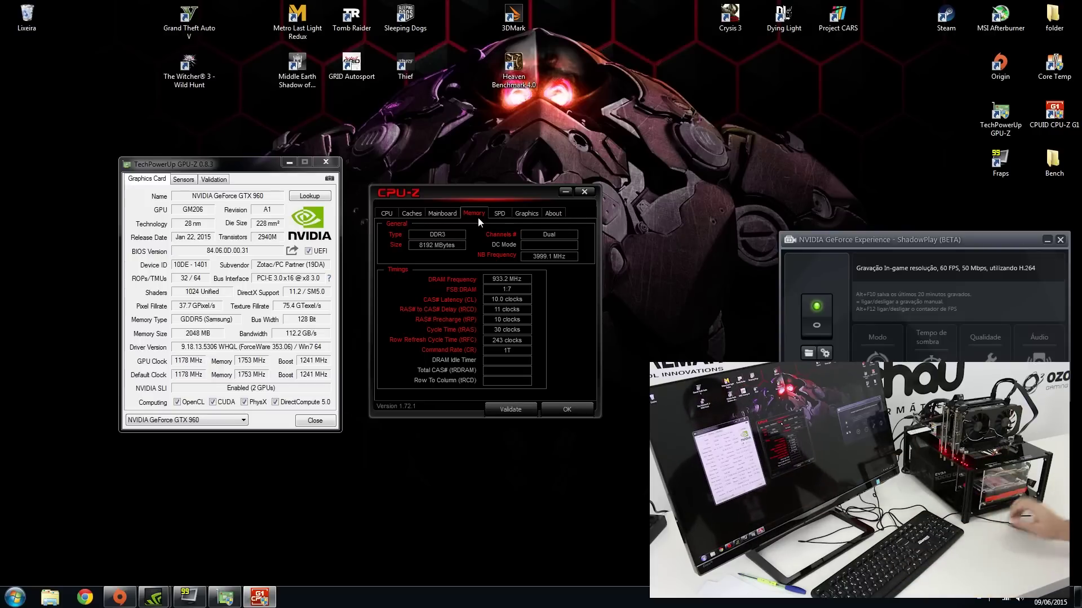
click(442, 214)
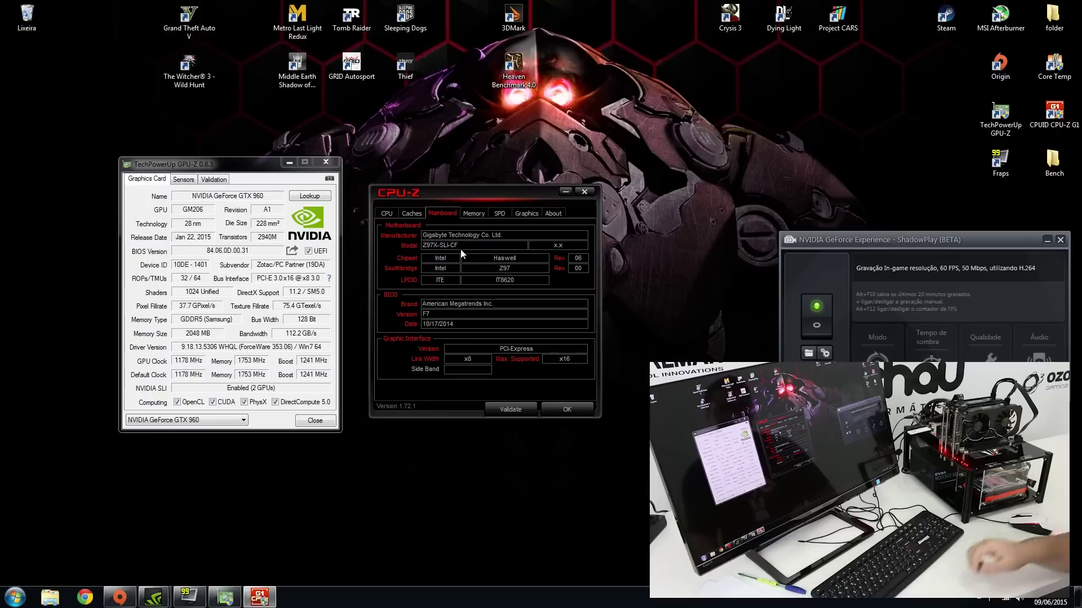
click(567, 410)
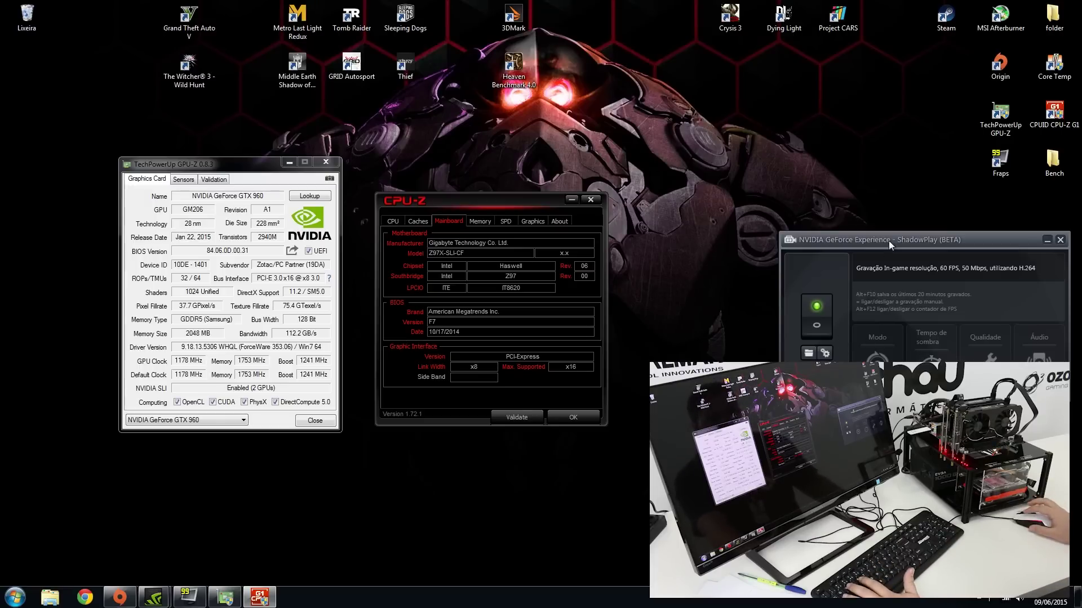
drag(842, 241, 836, 256)
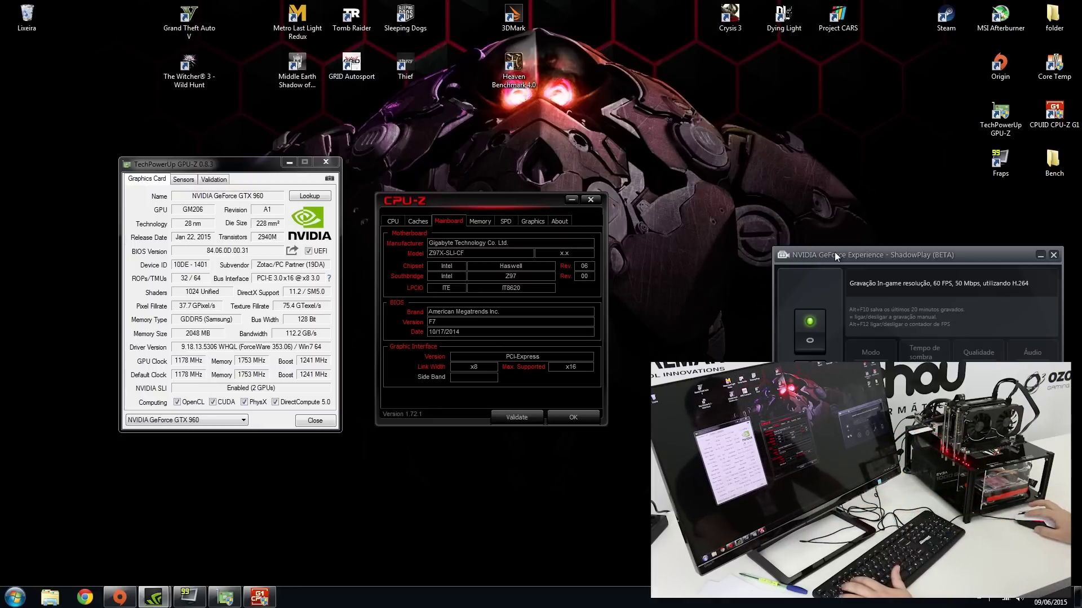
drag(834, 251, 803, 252)
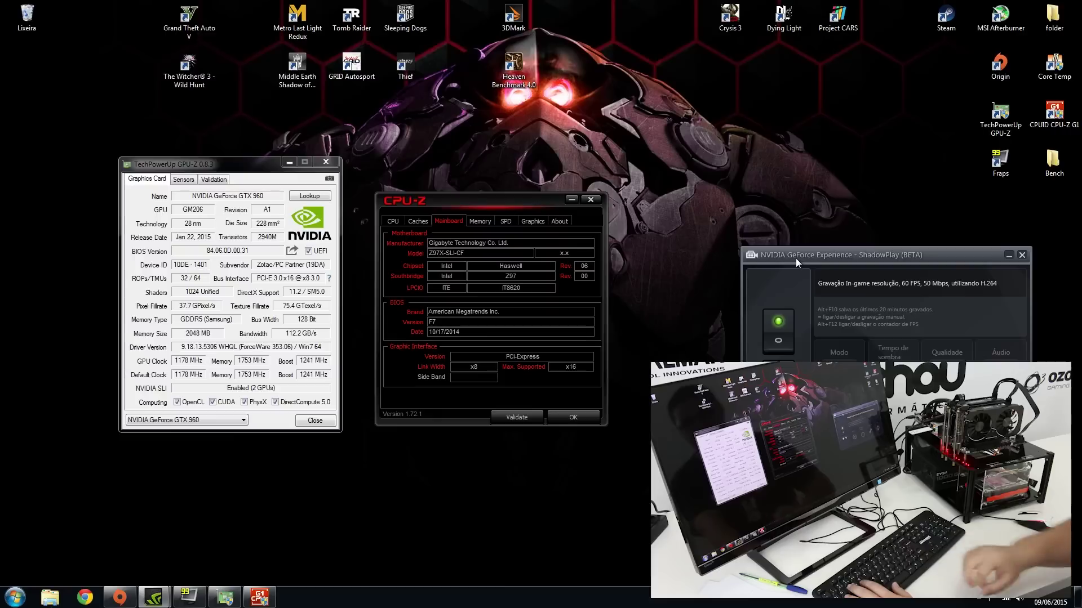
drag(796, 258, 780, 258)
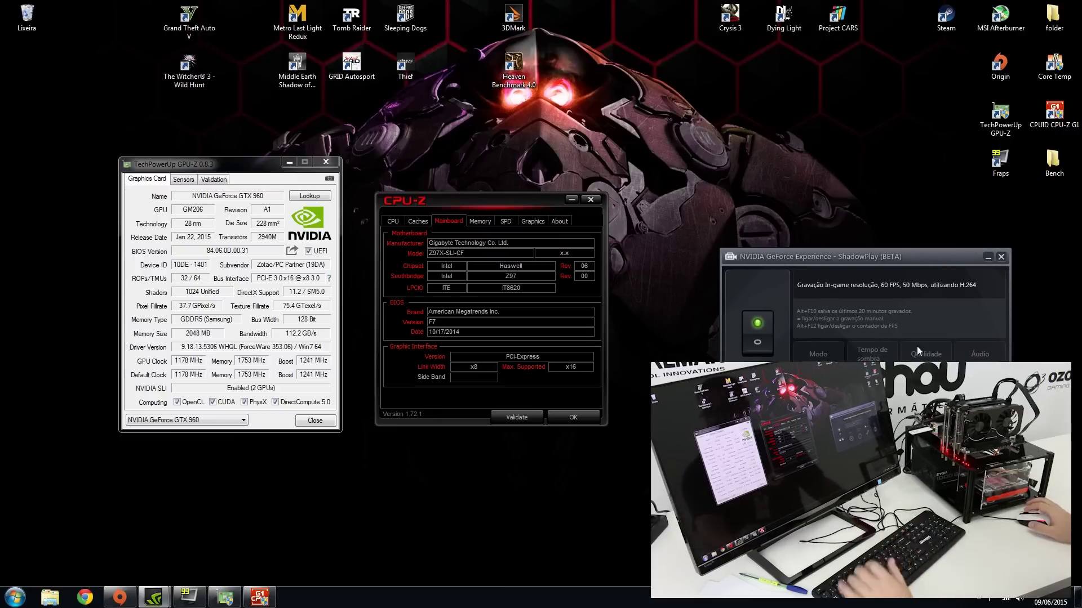
drag(790, 257, 817, 272)
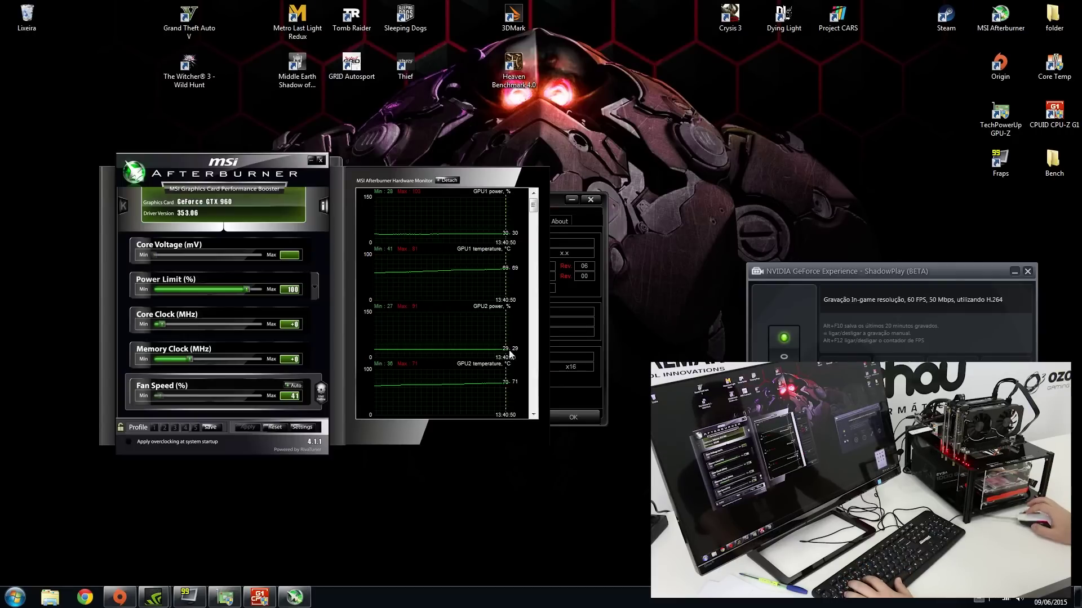
Step: Review MSI Afterburner's hardware monitoring graphs, including the On-Screen Display option of GPU1 temperature, and accept the properties
drag(263, 128, 261, 125)
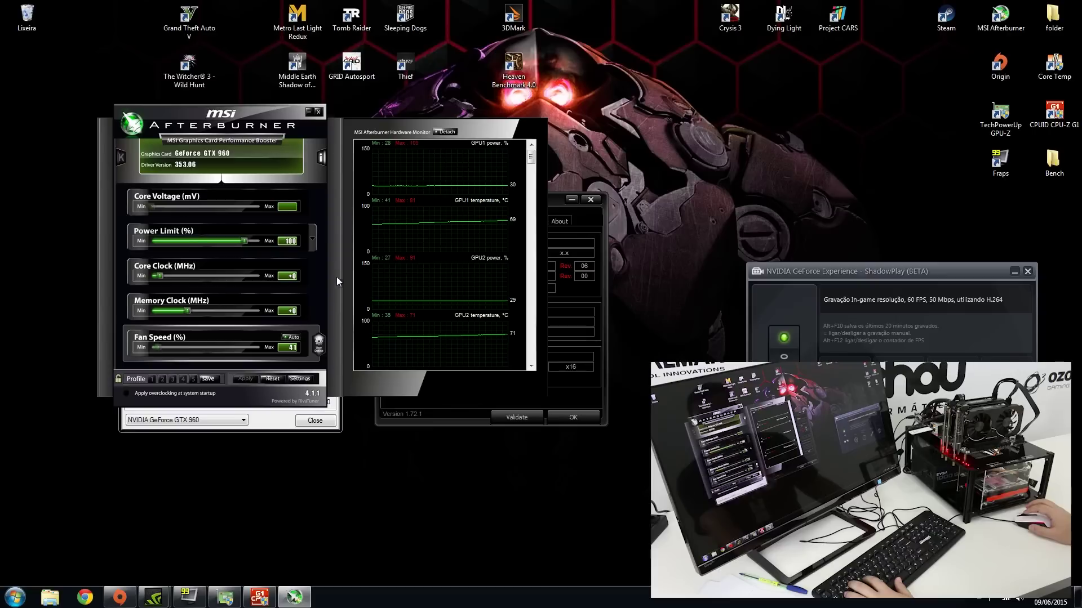
click(301, 378)
click(182, 139)
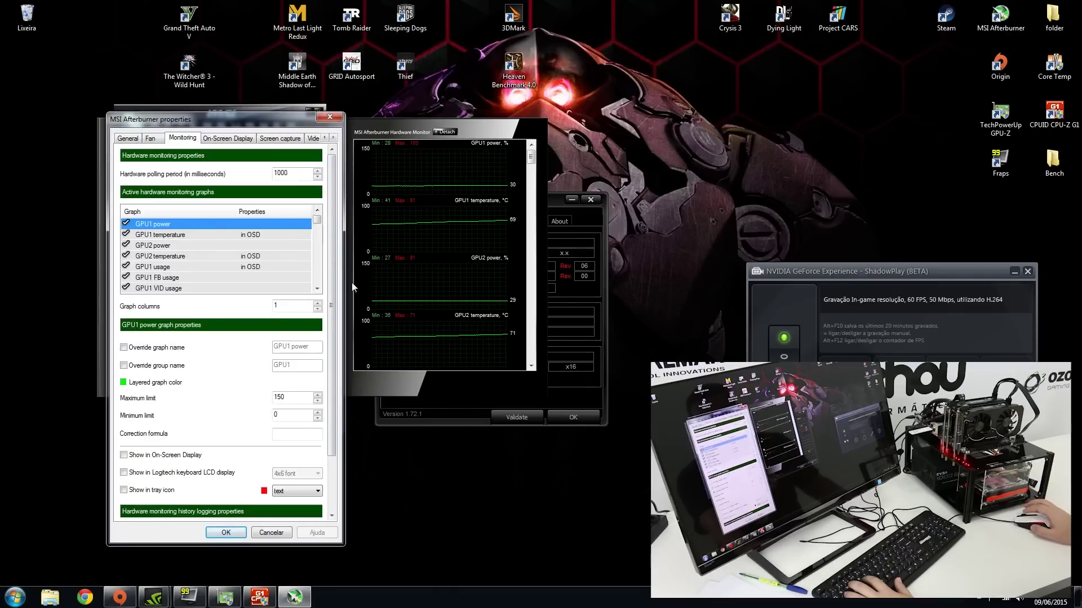
click(211, 234)
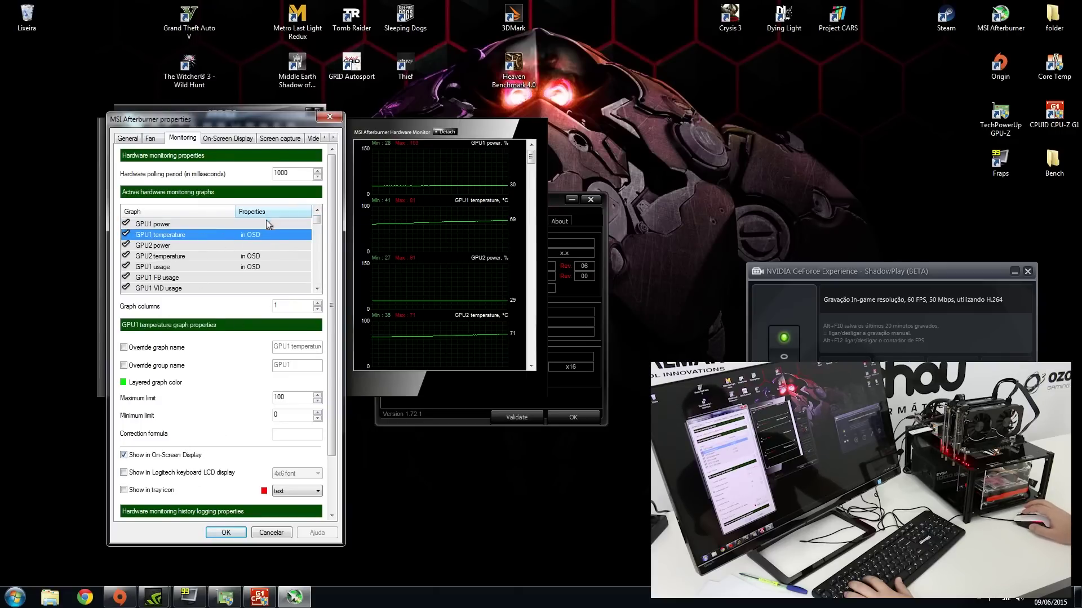
drag(321, 228, 302, 289)
click(226, 532)
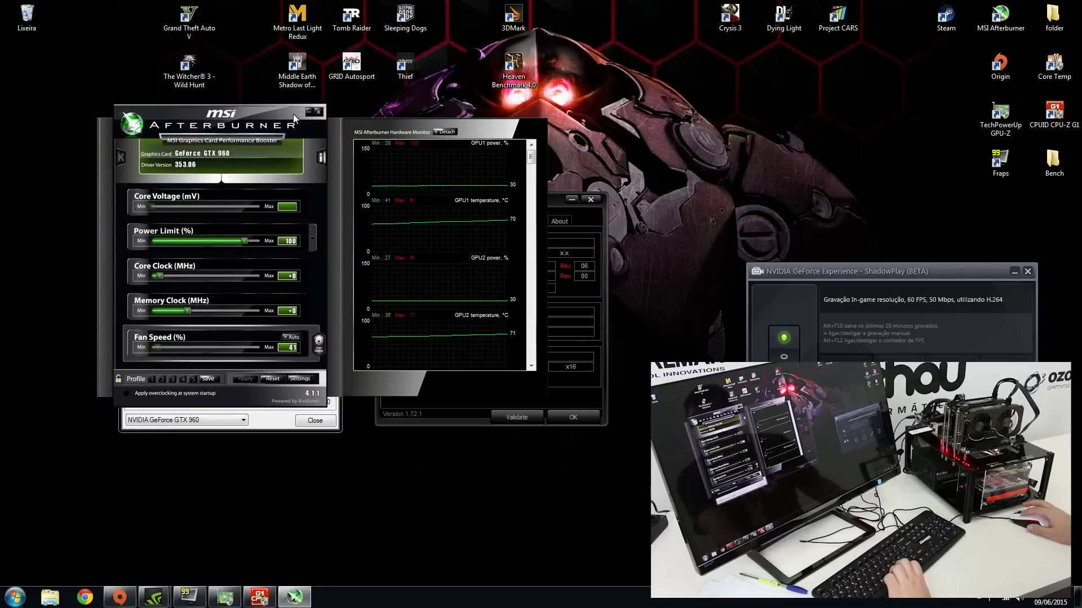
Step: Bring the RivaTuner Statistics Server window into clear view and read the explanation of its Stealth mode option
click(308, 113)
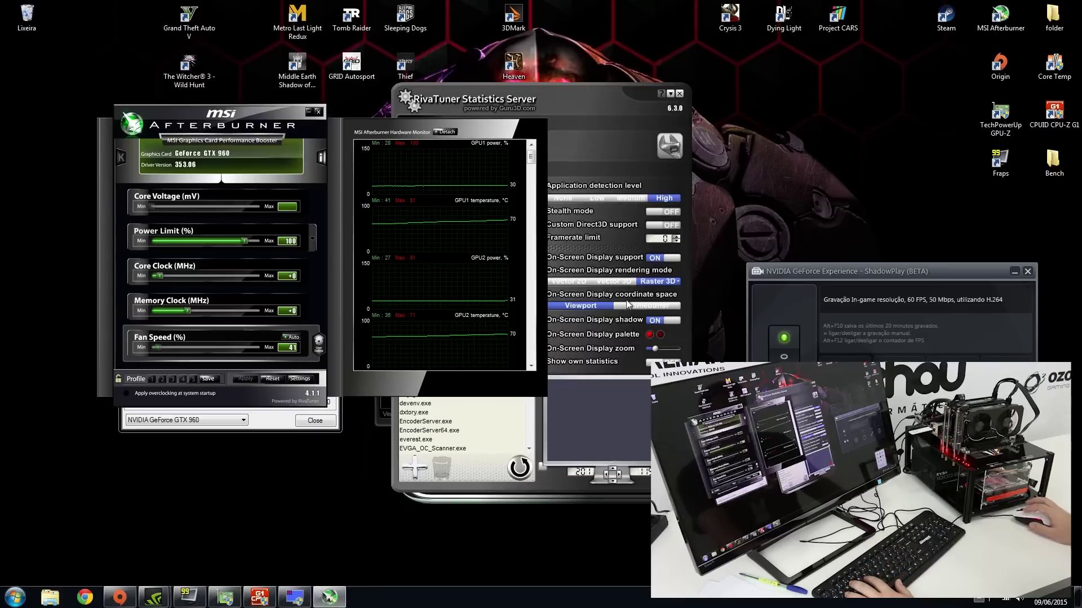
drag(335, 59, 293, 55)
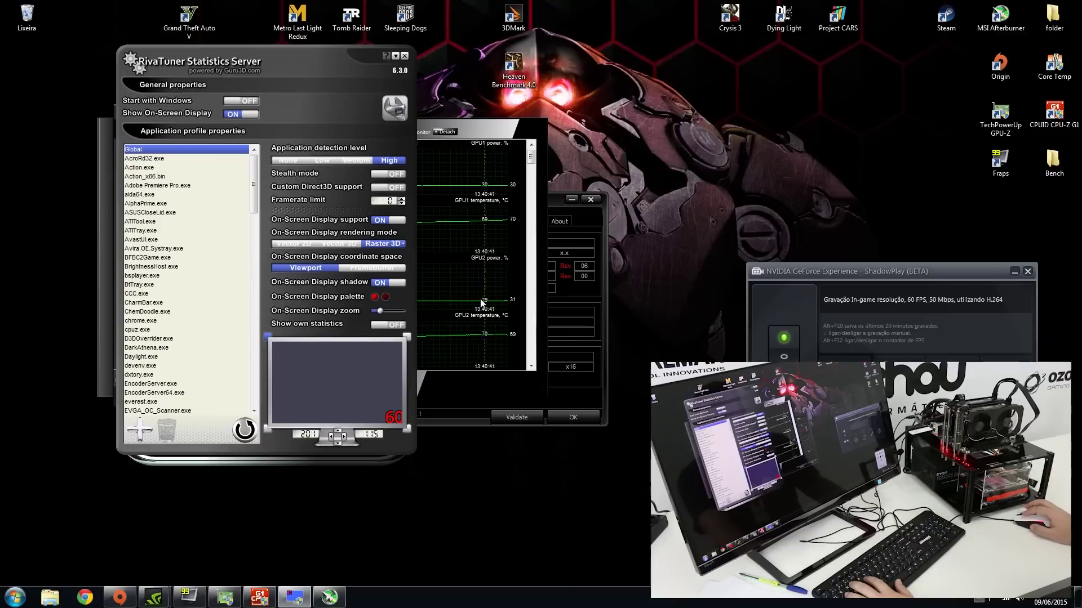
drag(236, 83, 314, 86)
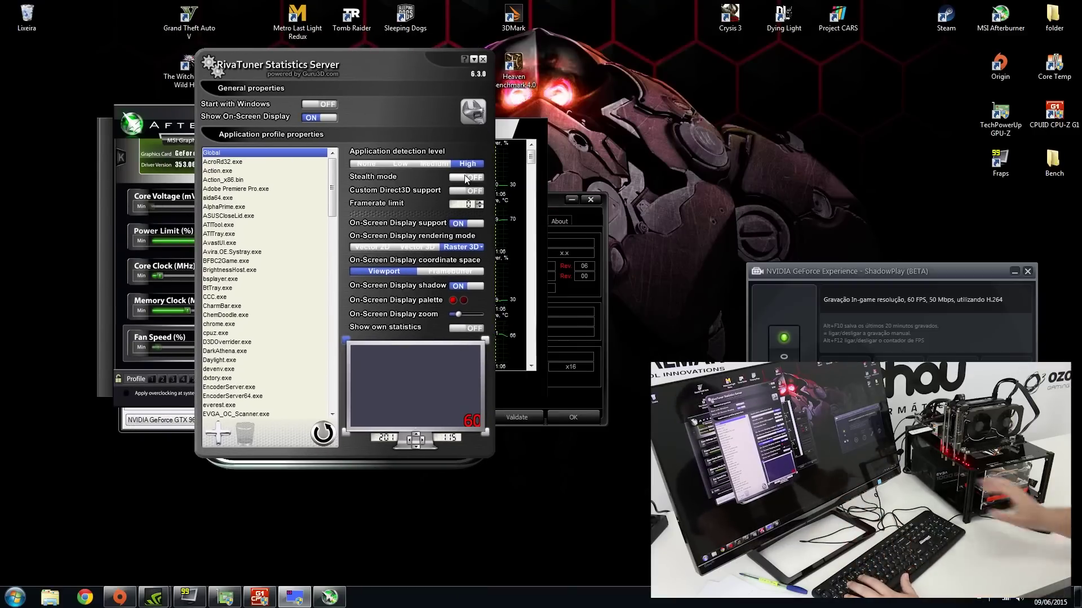
mouse_move(466, 177)
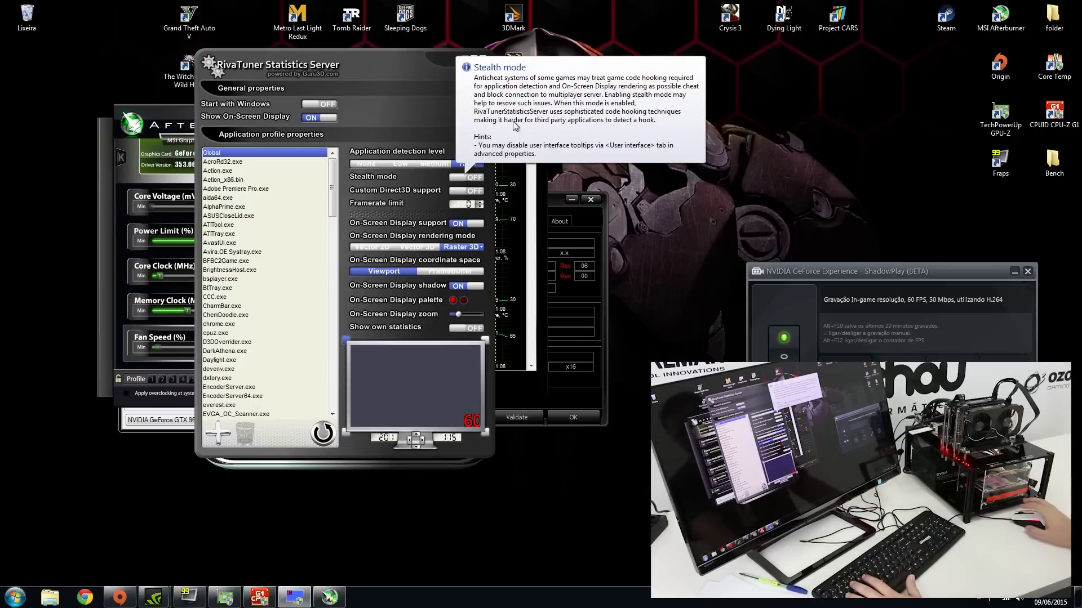
Step: Set the first On-Screen Display palette colour to light cyan
click(453, 300)
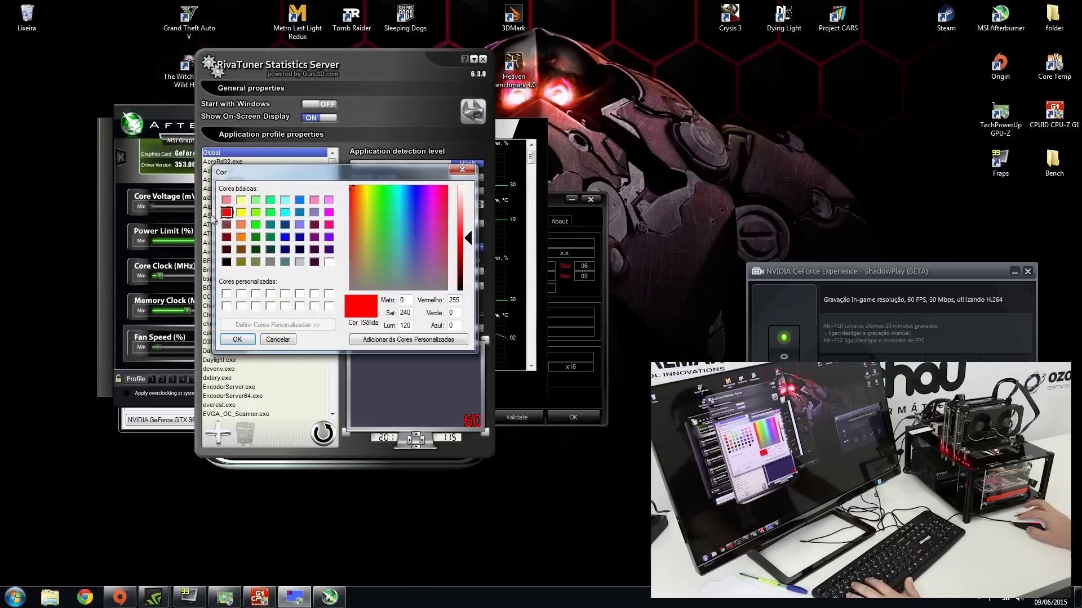
click(243, 238)
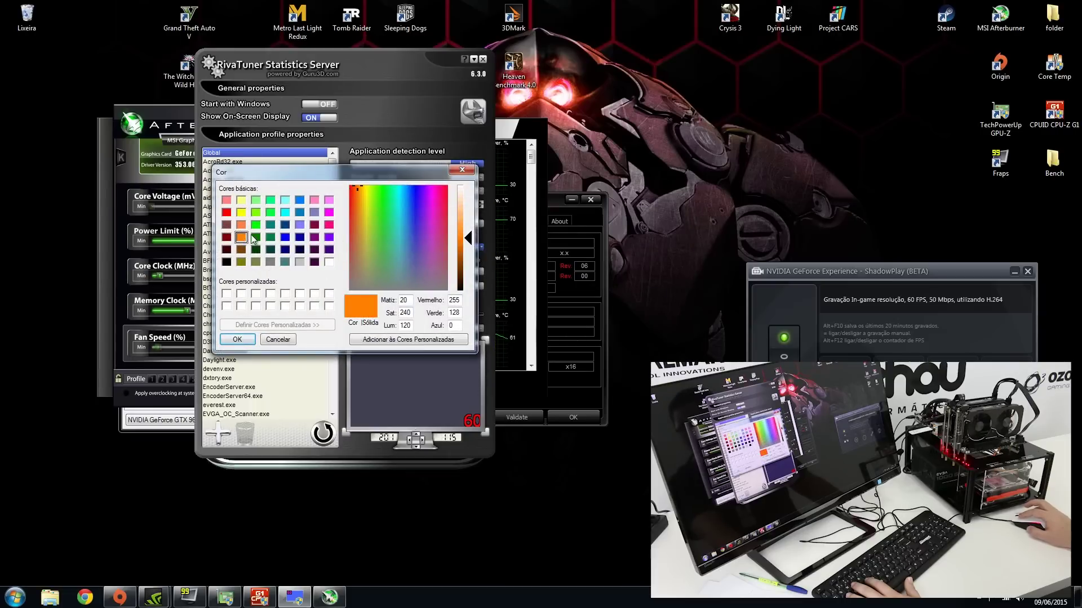
click(286, 200)
click(237, 339)
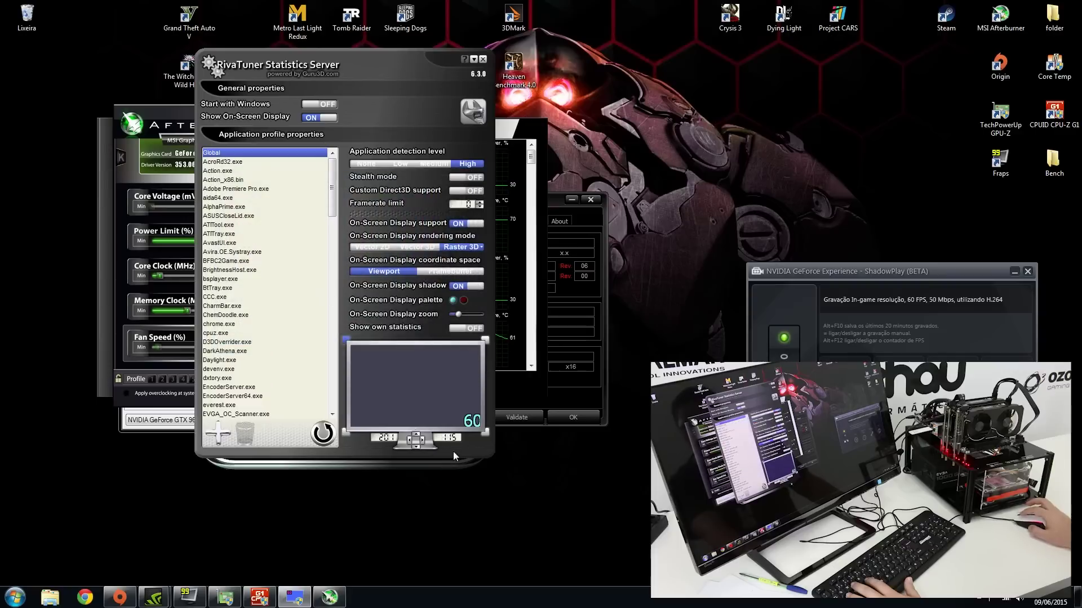
Step: Set the first On-Screen Display palette colour back to red
click(453, 301)
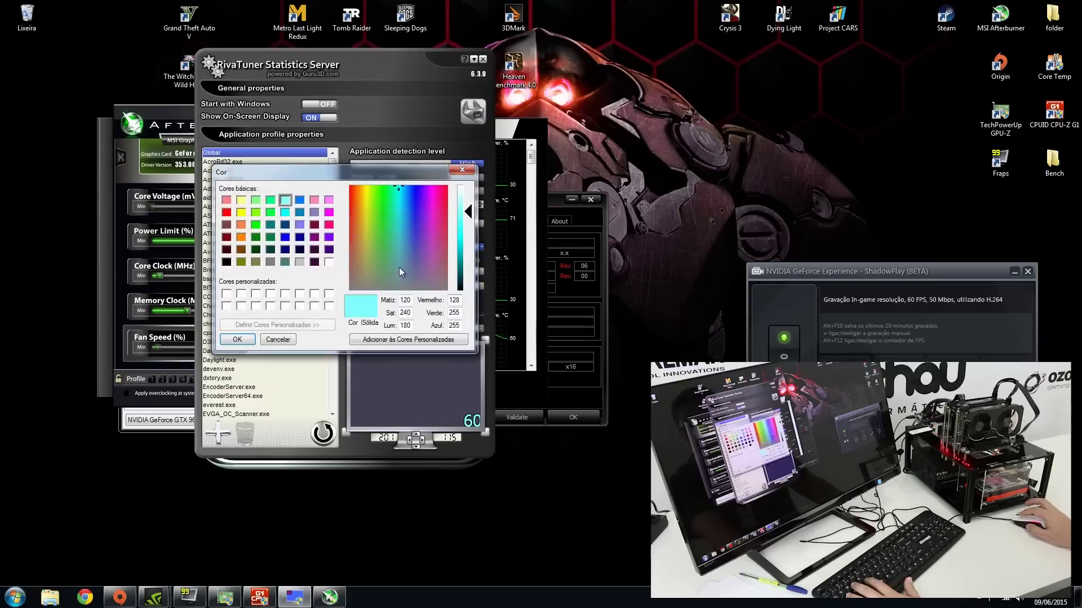
click(226, 213)
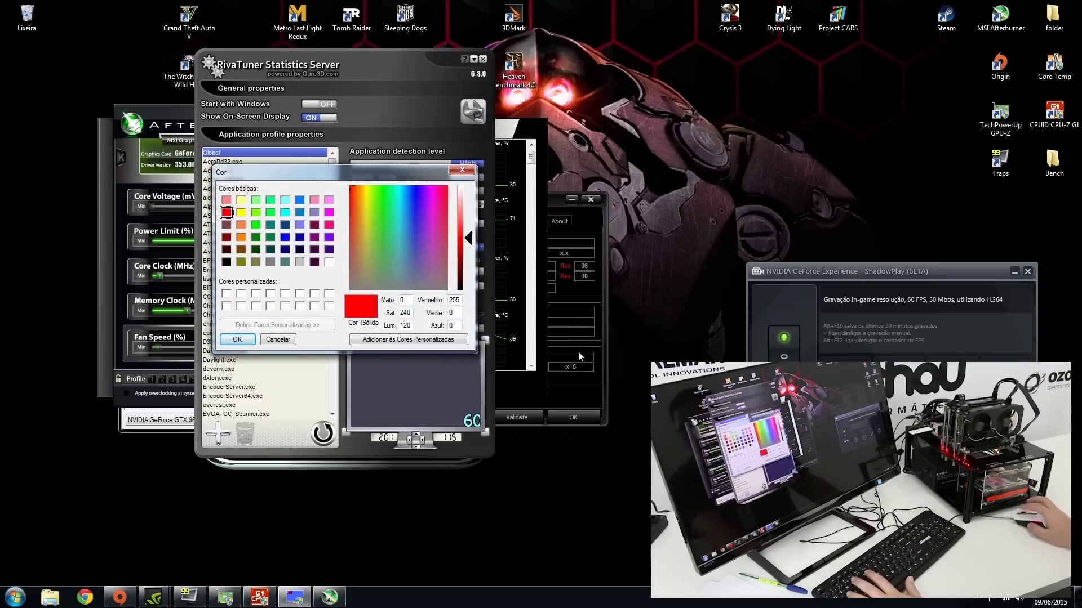
click(237, 339)
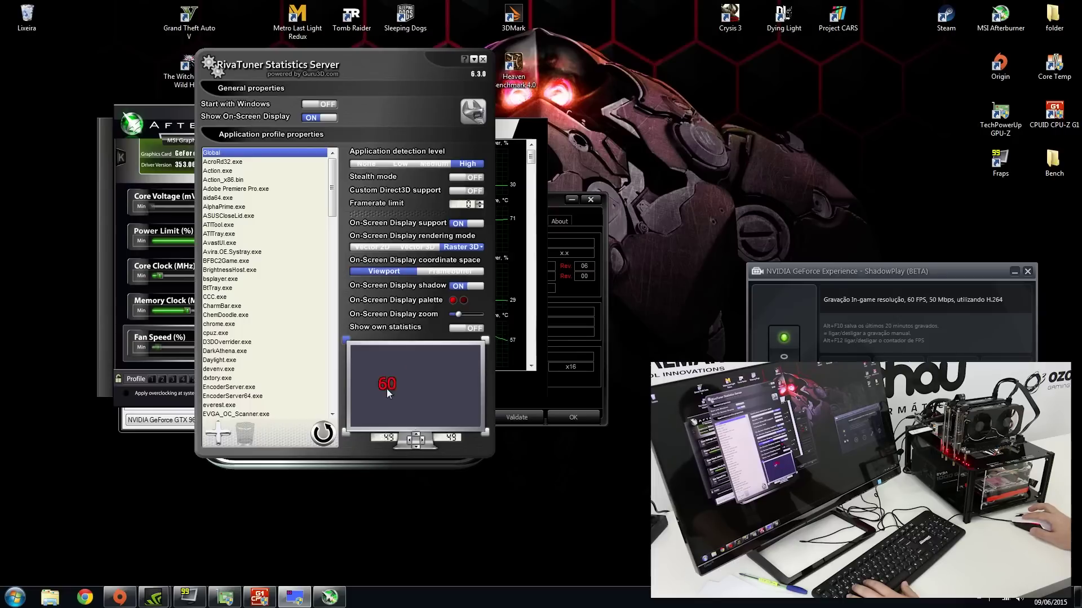
Step: Place the On-Screen Display counter in the lower-right corner of the preview at about 200, 113 and minimize RivaTuner Statistics Server
drag(468, 418, 474, 418)
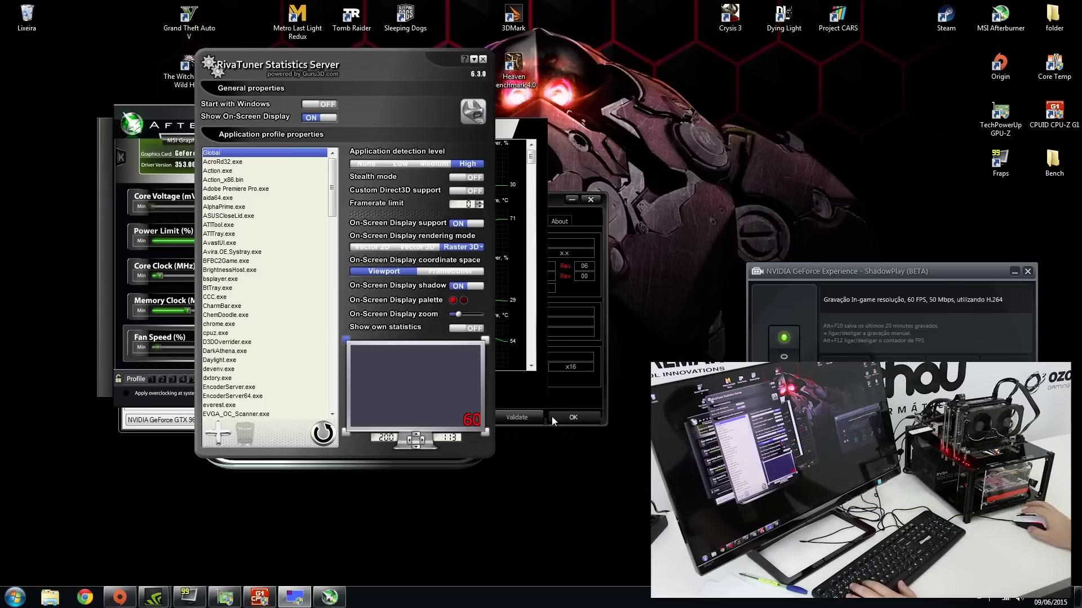
mouse_move(458, 314)
mouse_down()
mouse_move(479, 314)
mouse_move(458, 316)
mouse_up()
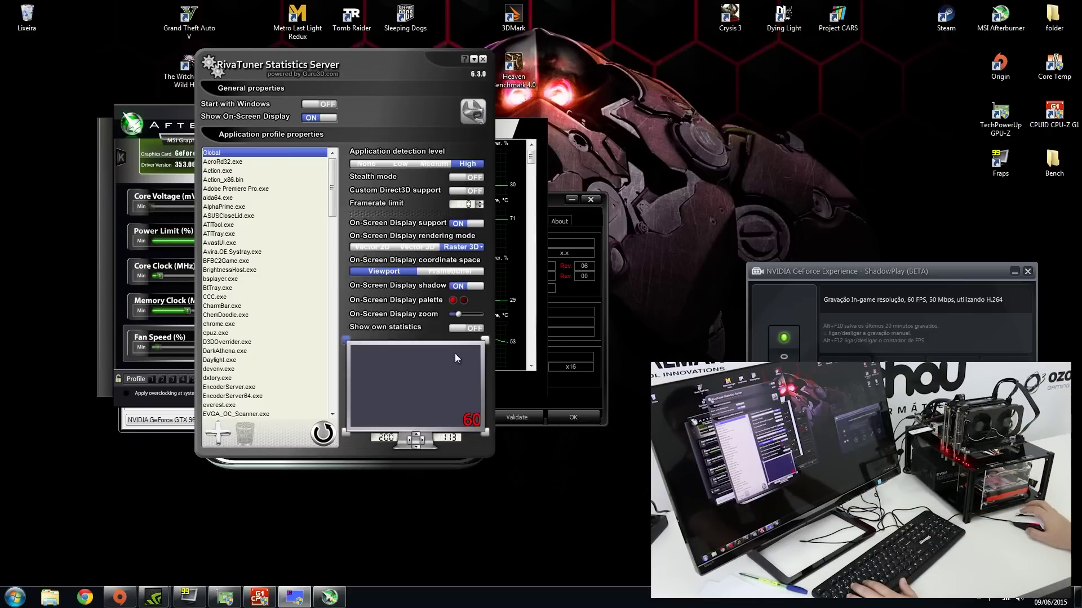
click(474, 58)
Step: Rearrange the ShadowPlay and MSI Afterburner windows so that Afterburner no longer covers GPU-Z
mouse_move(861, 272)
mouse_down()
mouse_move(821, 254)
mouse_move(876, 261)
mouse_up()
drag(367, 161, 757, 252)
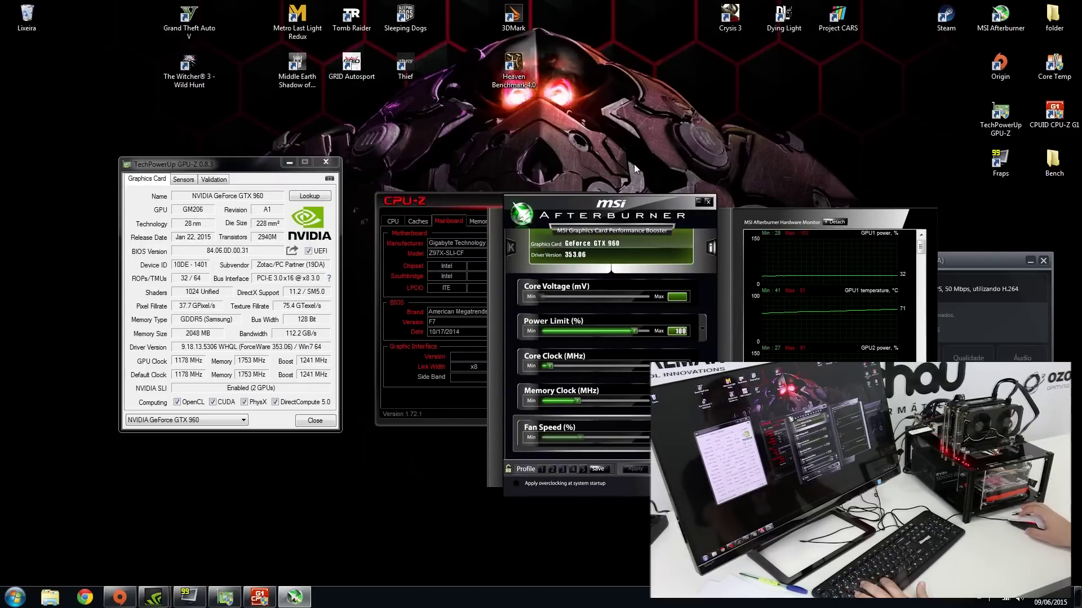
Step: Highlight the game and benchmark shortcuts on the desktop in groups, ending with 3DMark and Heaven Benchmark 4.0
drag(608, 154, 14, 2)
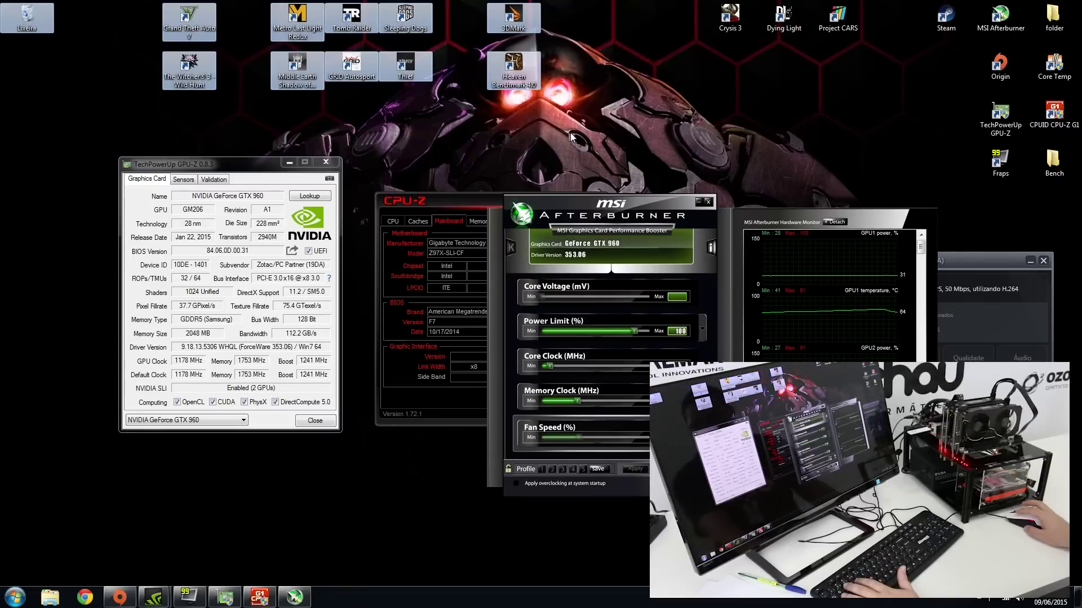
drag(207, 97, 138, 11)
drag(275, 103, 563, 5)
drag(586, 121, 445, 22)
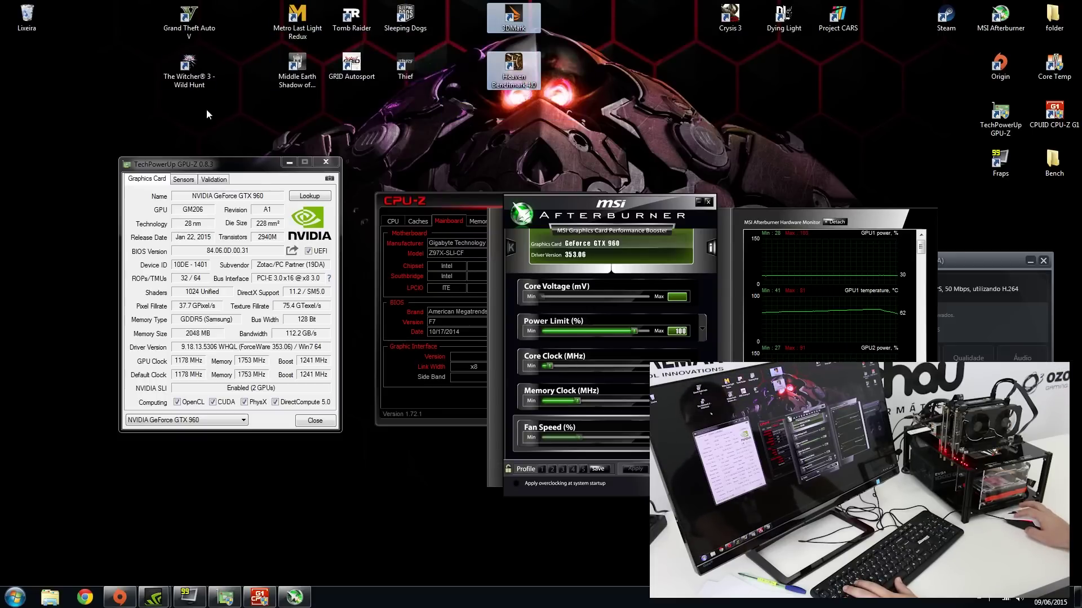
Step: Highlight the Grand Theft Auto V and The Witcher 3 - Wild Hunt desktop shortcuts together, followed by each one individually
drag(206, 113, 169, 17)
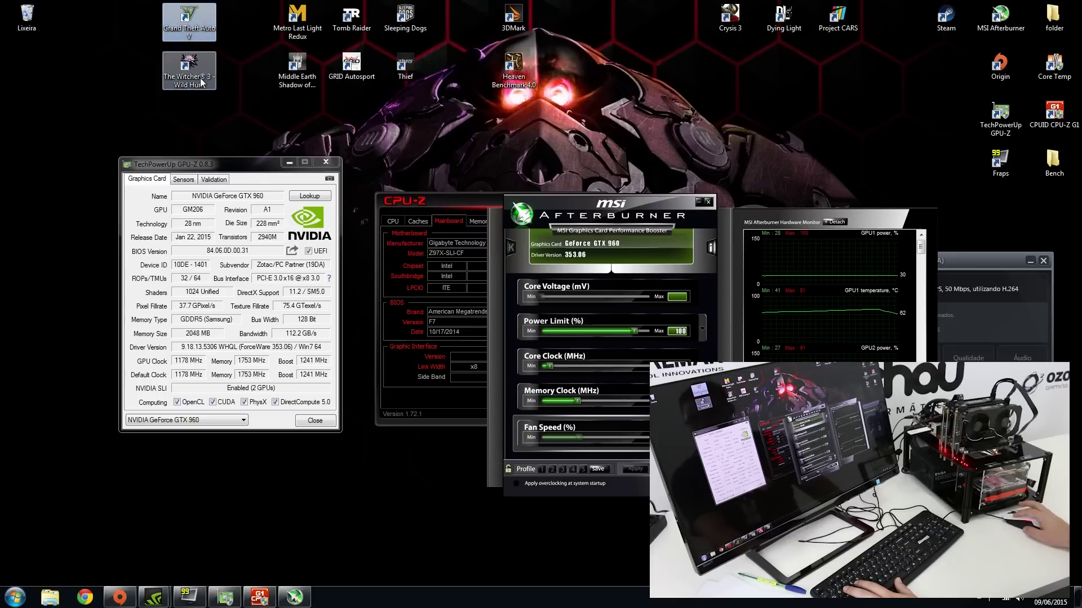
click(201, 83)
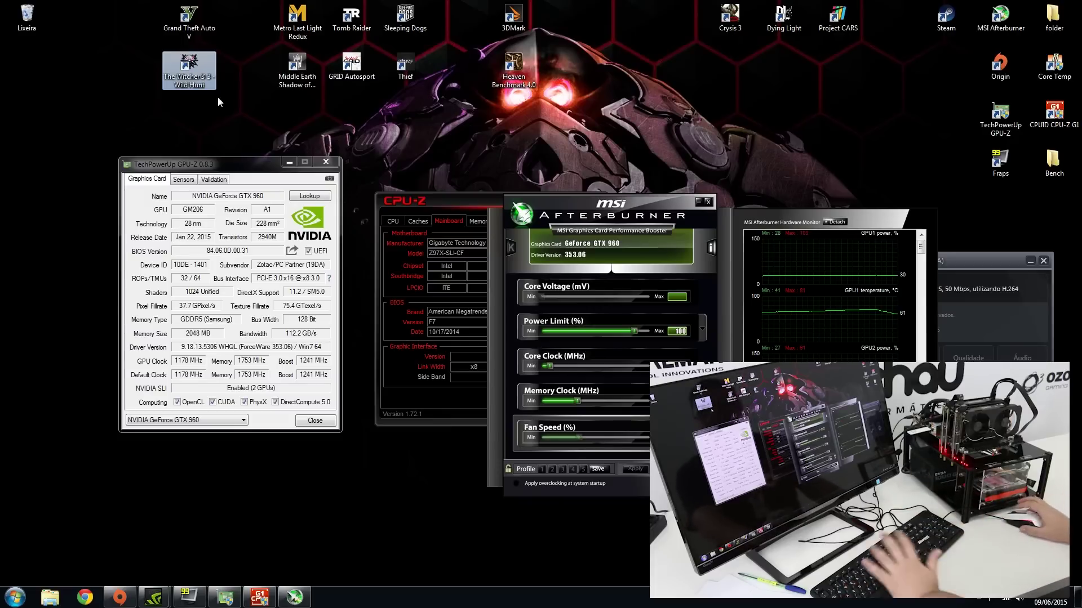
click(193, 30)
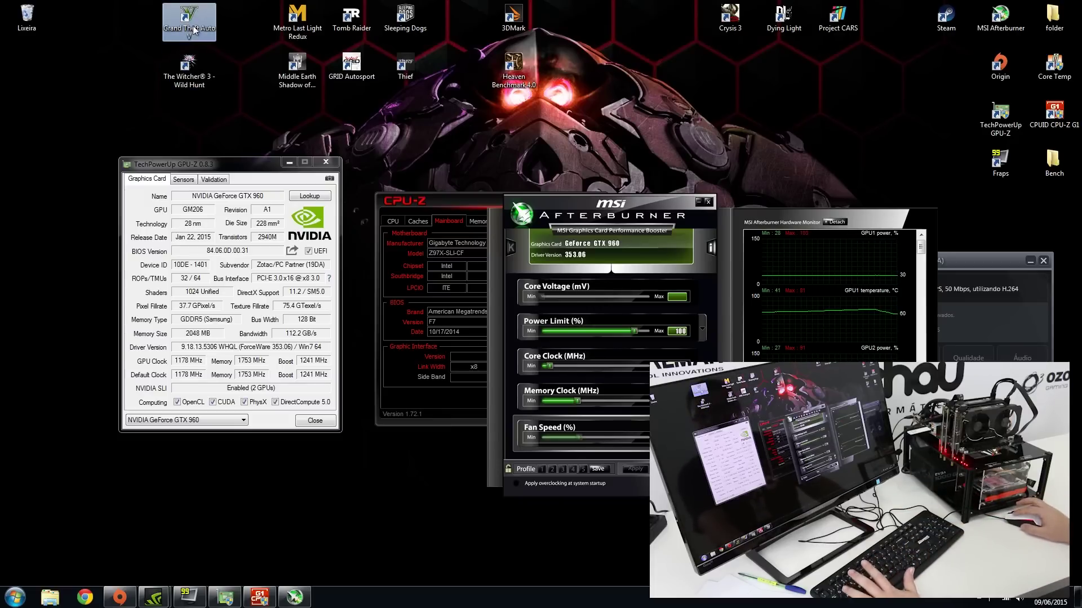
Step: Highlight the shortcuts in the six-game group one after another, from Metro Last Light Redux and Tomb Raider to GRID Autosport and Thief
drag(245, 100, 424, 6)
click(293, 20)
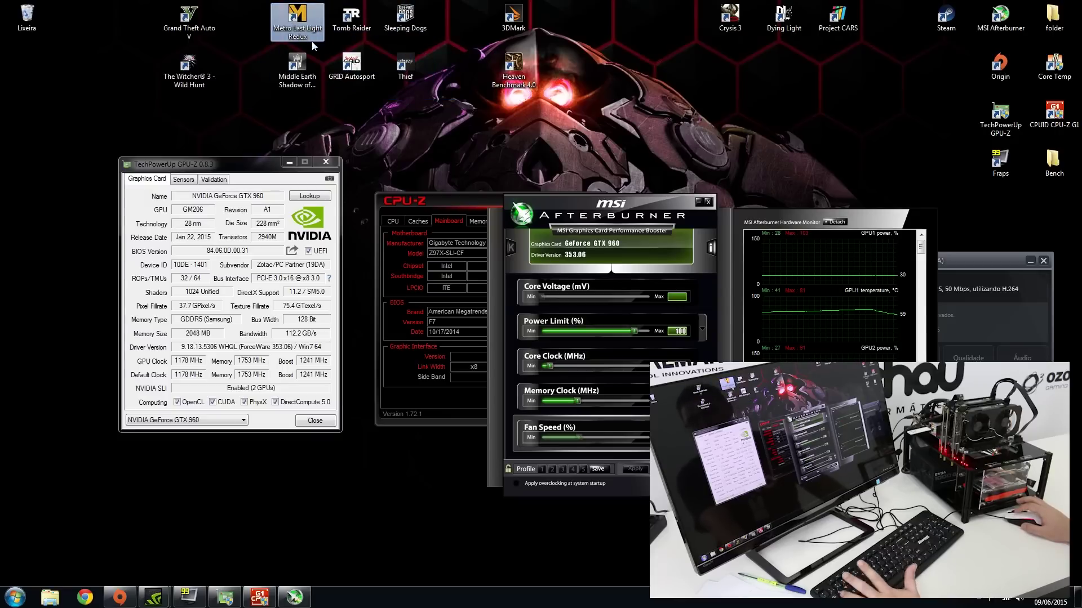
drag(326, 3, 405, 28)
click(304, 75)
click(363, 78)
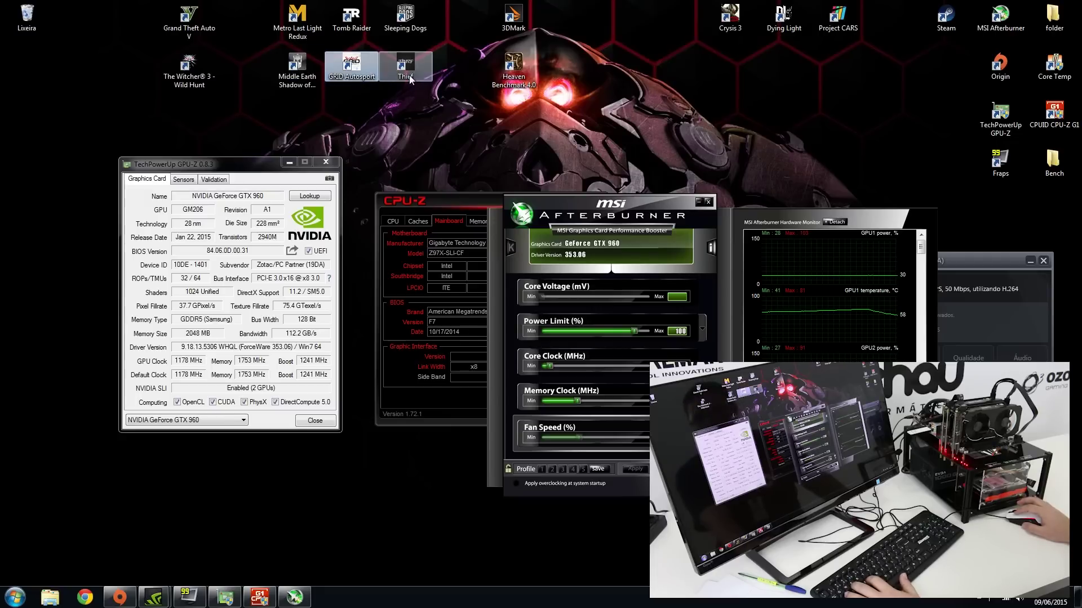
Step: Highlight the 3DMark and Heaven Benchmark 4.0 shortcuts, and finally select all ten shortcuts from Grand Theft Auto V through Heaven Benchmark 4.0
drag(444, 2, 565, 107)
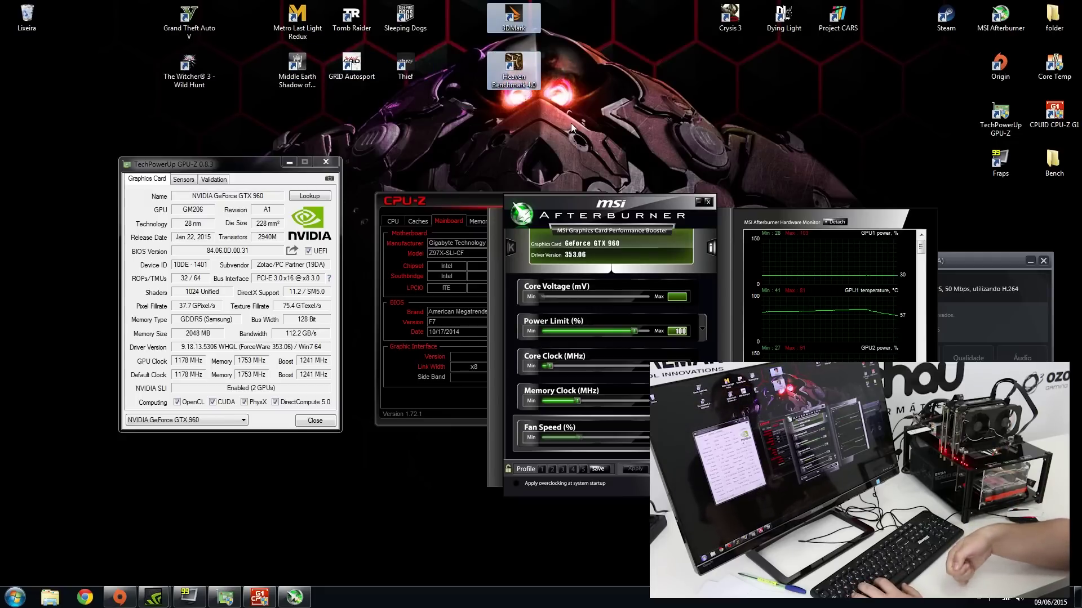
click(593, 86)
drag(585, 120, 497, 3)
click(545, 76)
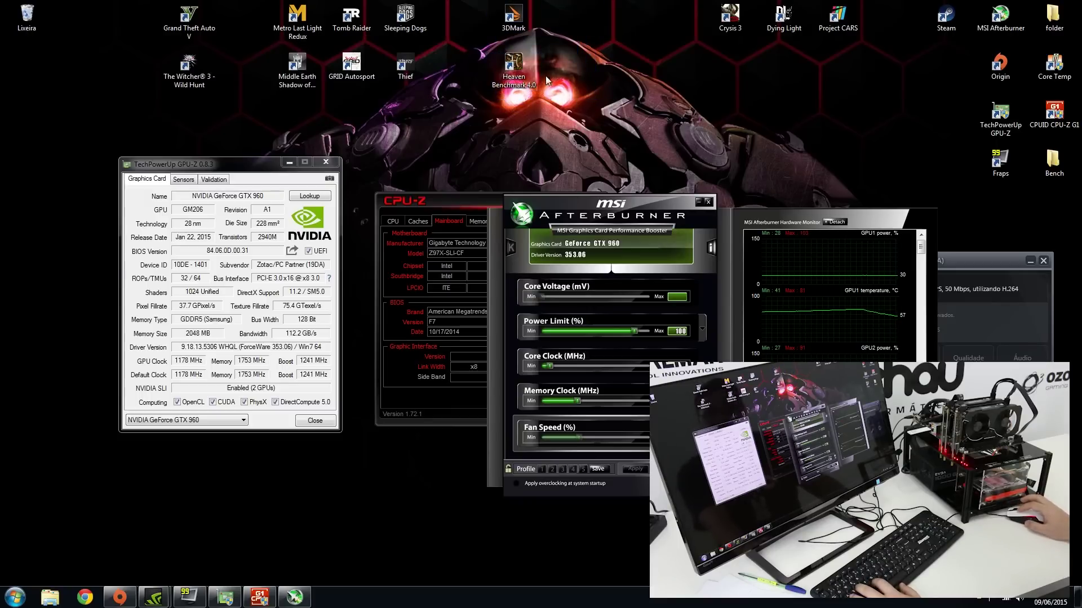
drag(587, 130, 196, 4)
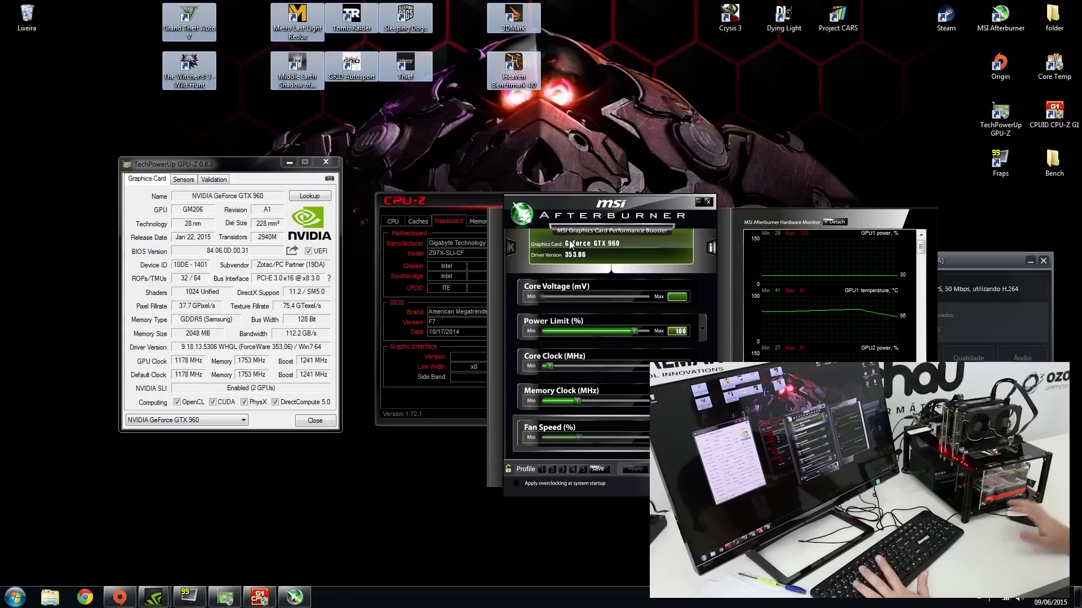